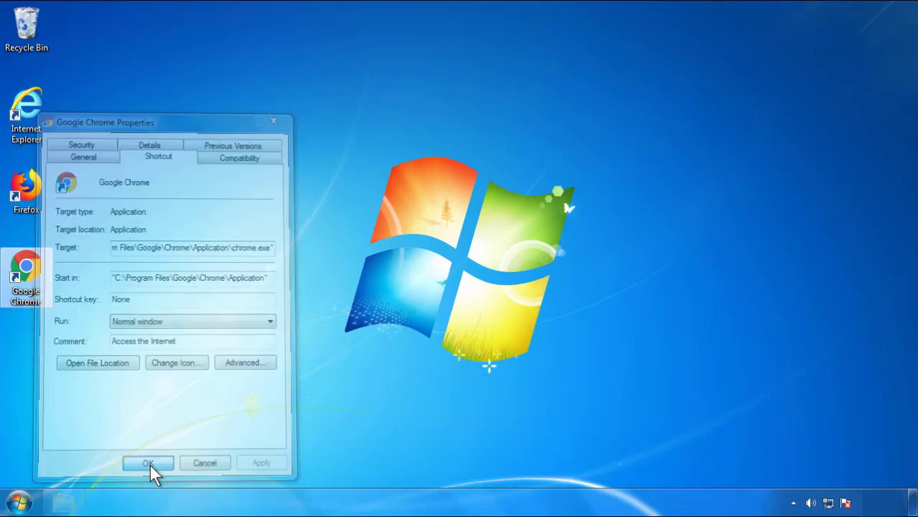
Step: Close the Google Chrome shortcut properties after confirming the target ends in chrome.exe
{"action": "left_click", "coordinate": [20, 502]}
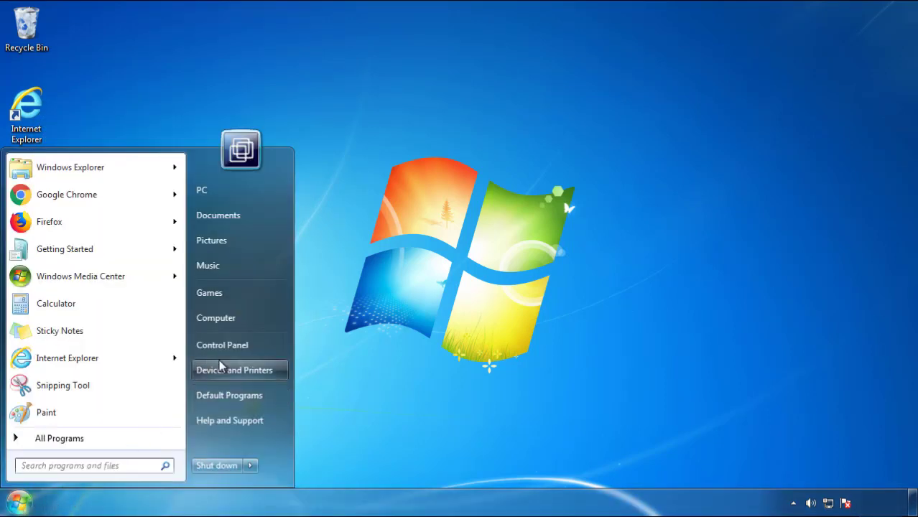
Step: Open the installed programs list in Control Panel, sorted by Installed On with newest first
{"action": "left_click", "coordinate": [230, 343]}
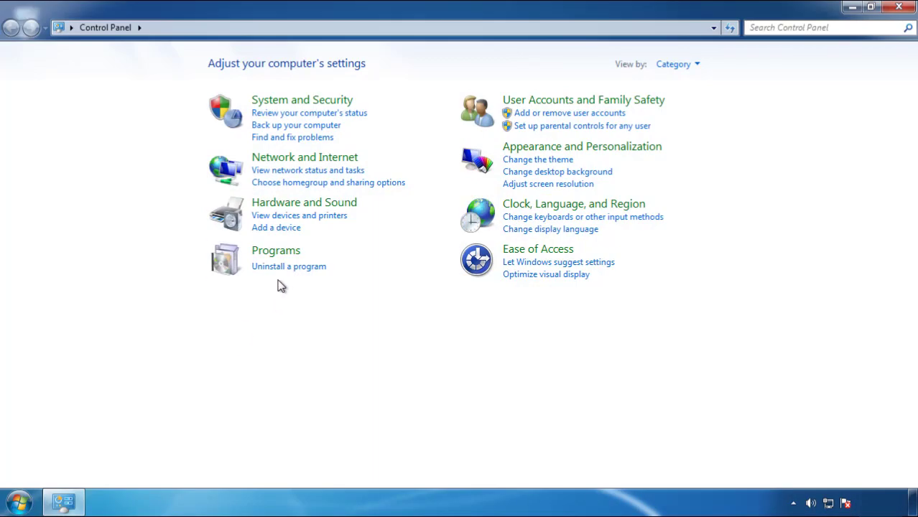
{"action": "left_click", "coordinate": [286, 268]}
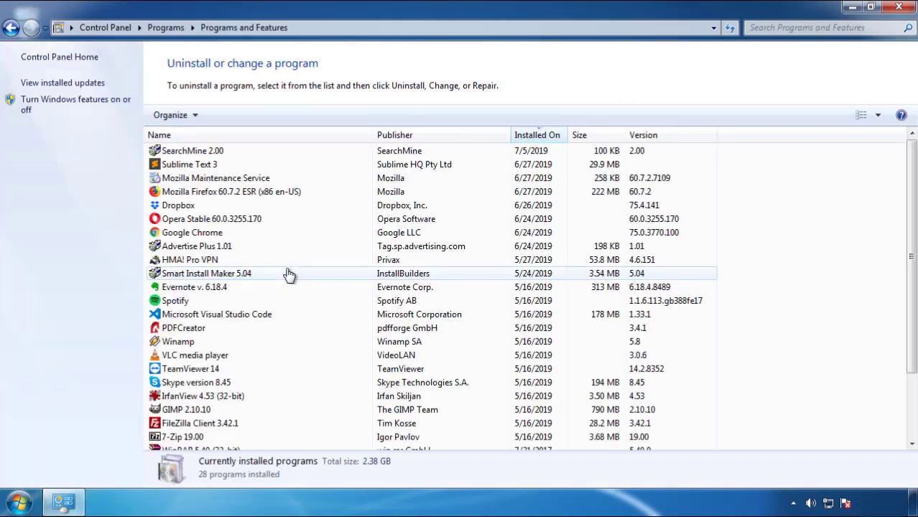
{"action": "left_click", "coordinate": [538, 136]}
{"action": "left_click", "coordinate": [535, 140]}
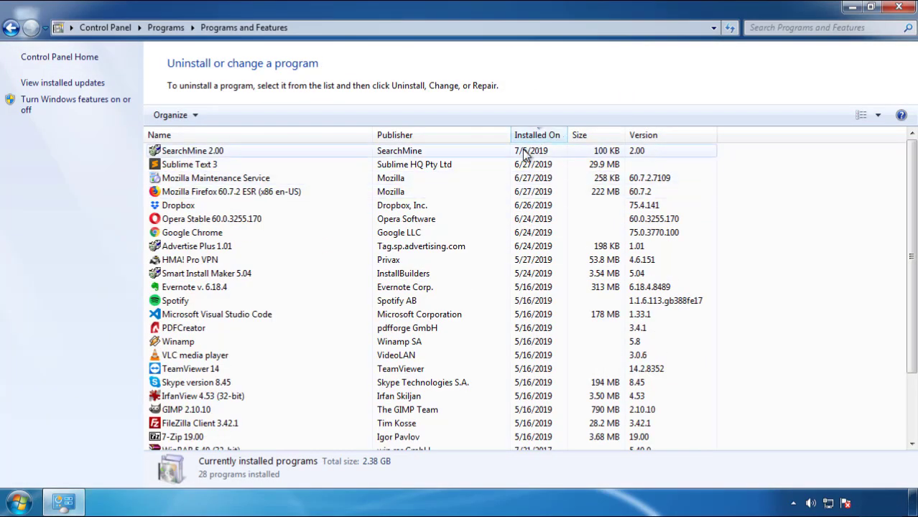
Step: Uninstall SearchMine 2.00 and close the Programs and Features window
{"action": "left_click", "coordinate": [193, 153]}
{"action": "left_click", "coordinate": [230, 117]}
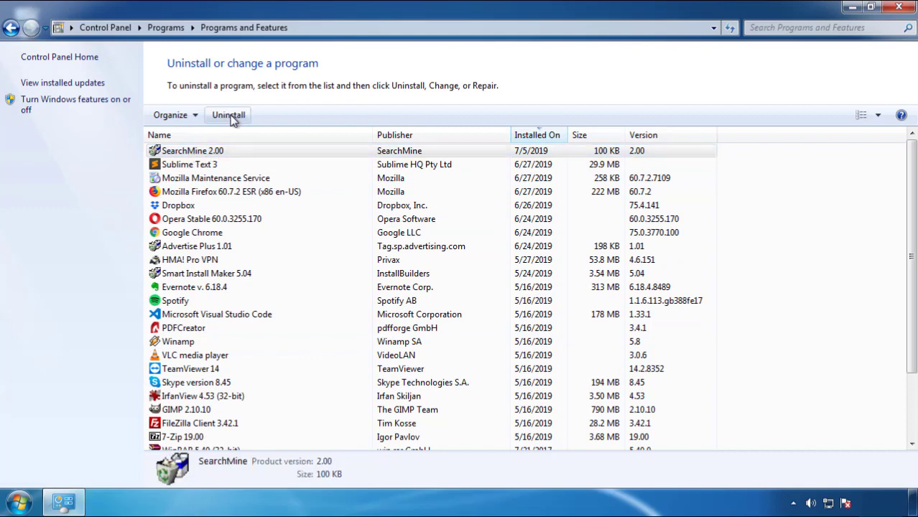
{"action": "left_click", "coordinate": [536, 381]}
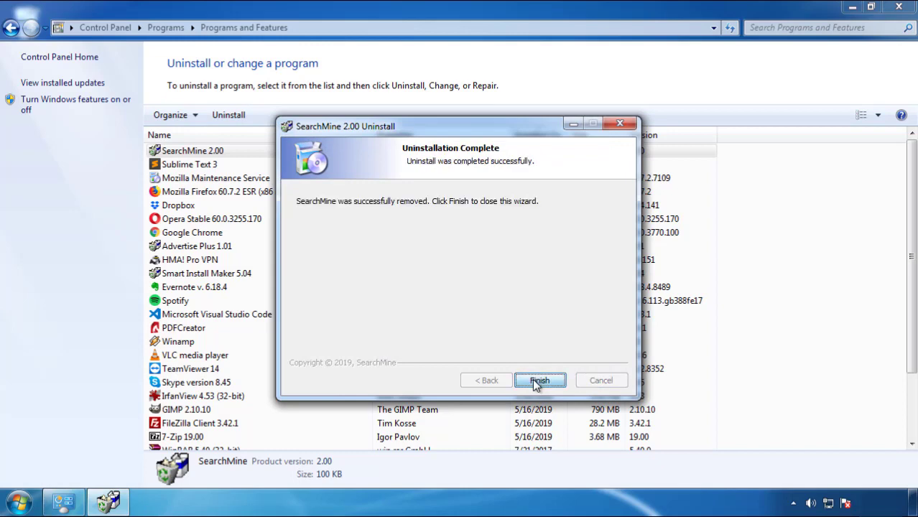
{"action": "left_click", "coordinate": [534, 380]}
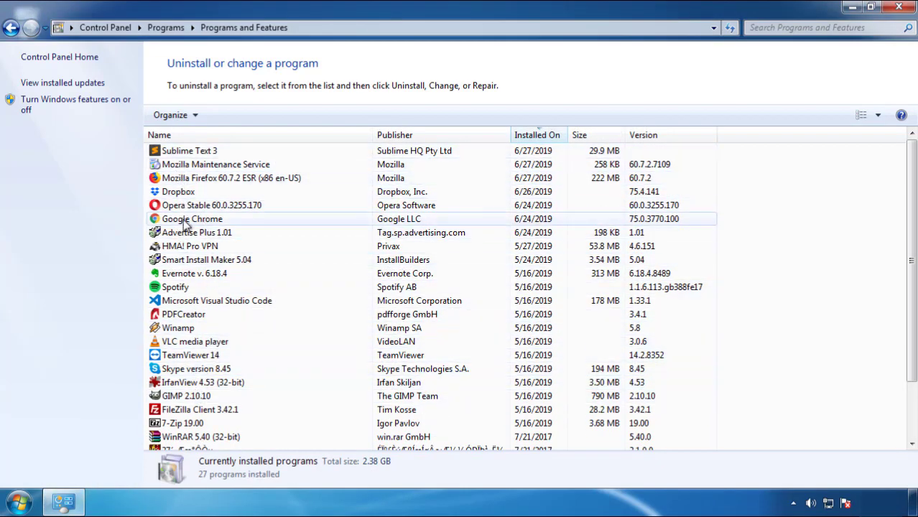
{"action": "left_click", "coordinate": [899, 9]}
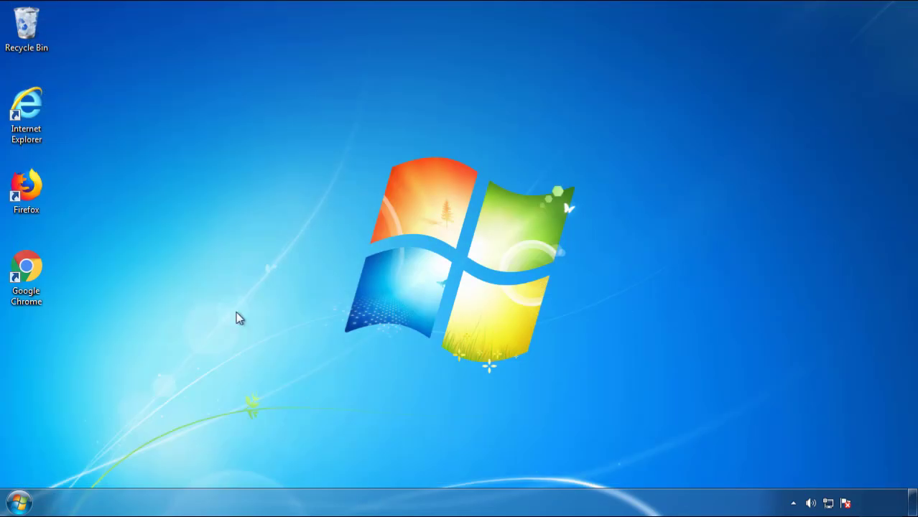
Step: Restart the computer and boot into Safe Mode from the advanced boot options
{"action": "left_click", "coordinate": [17, 504]}
{"action": "left_click", "coordinate": [250, 465]}
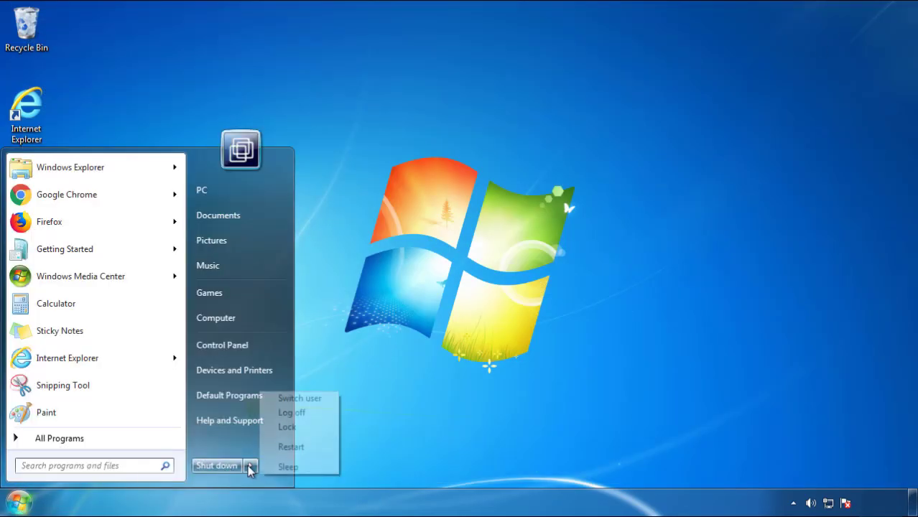
{"action": "left_click", "coordinate": [478, 392]}
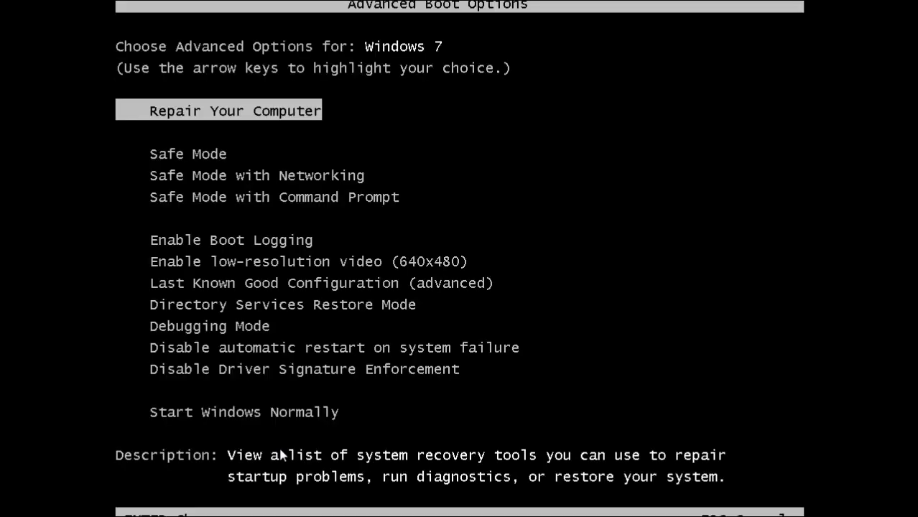
{"action": "key", "text": "Down"}
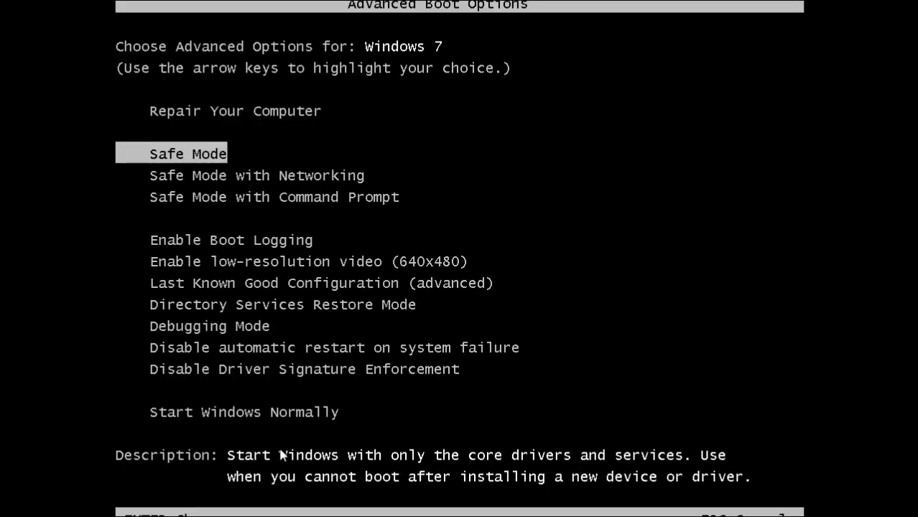
{"action": "key", "text": "Return"}
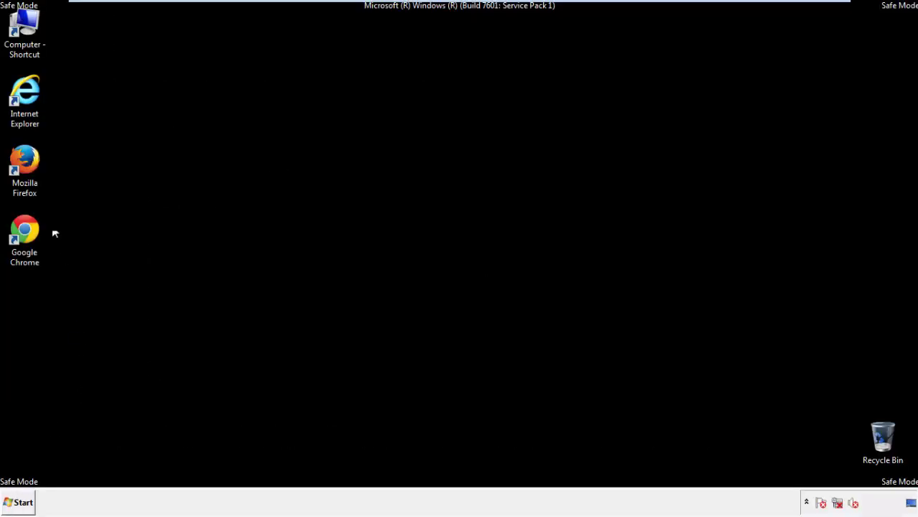
Step: Launch Firefox, decline the default-browser prompt, and keep the menu bar shown
{"action": "double_click", "coordinate": [33, 166]}
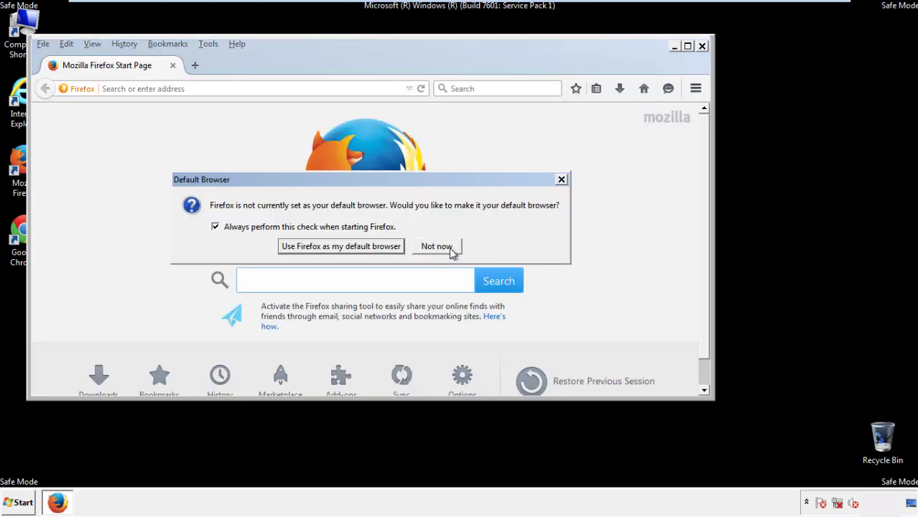
{"action": "left_click", "coordinate": [450, 247]}
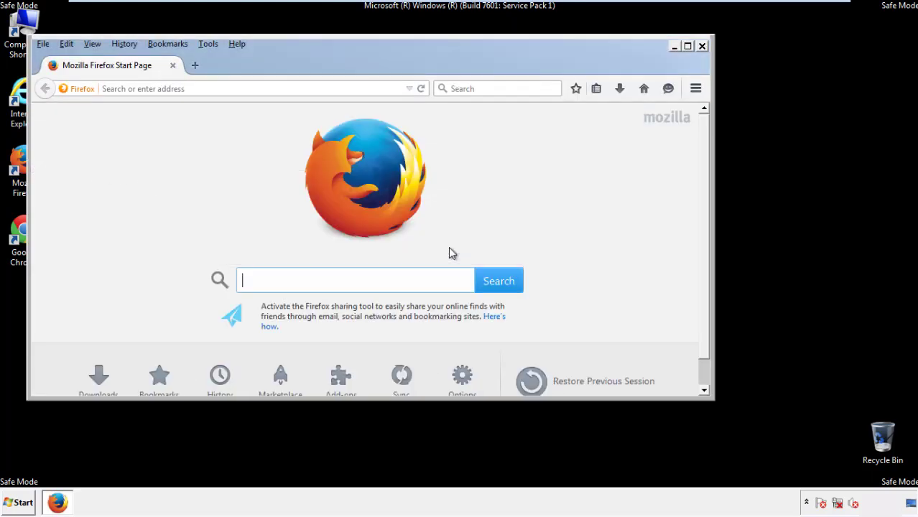
{"action": "right_click", "coordinate": [284, 63]}
{"action": "left_click", "coordinate": [308, 108]}
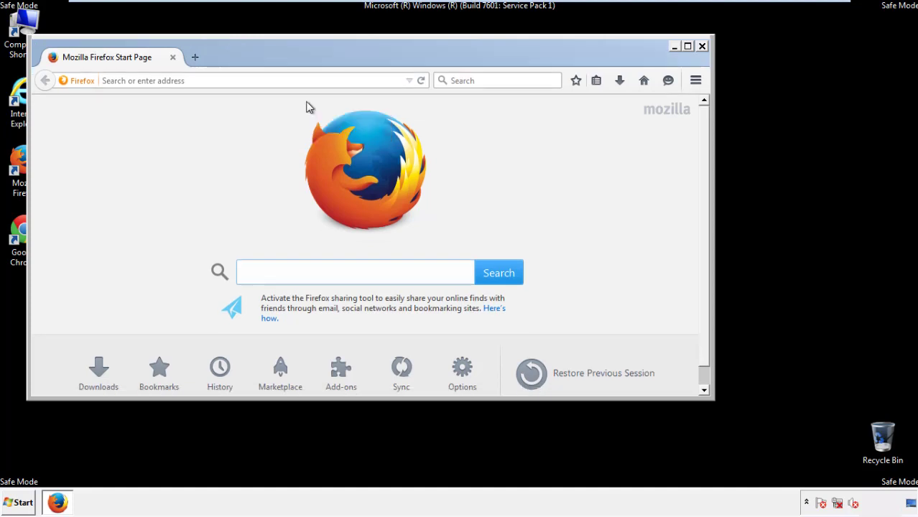
{"action": "right_click", "coordinate": [289, 59]}
{"action": "left_click", "coordinate": [300, 111]}
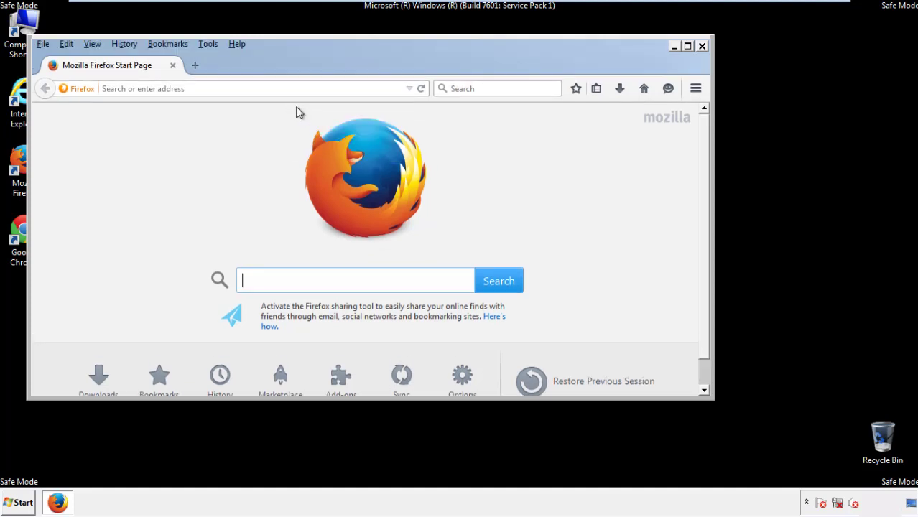
Step: Clear Firefox's recent history for time range Everything, keeping all items checked
{"action": "left_click", "coordinate": [126, 44]}
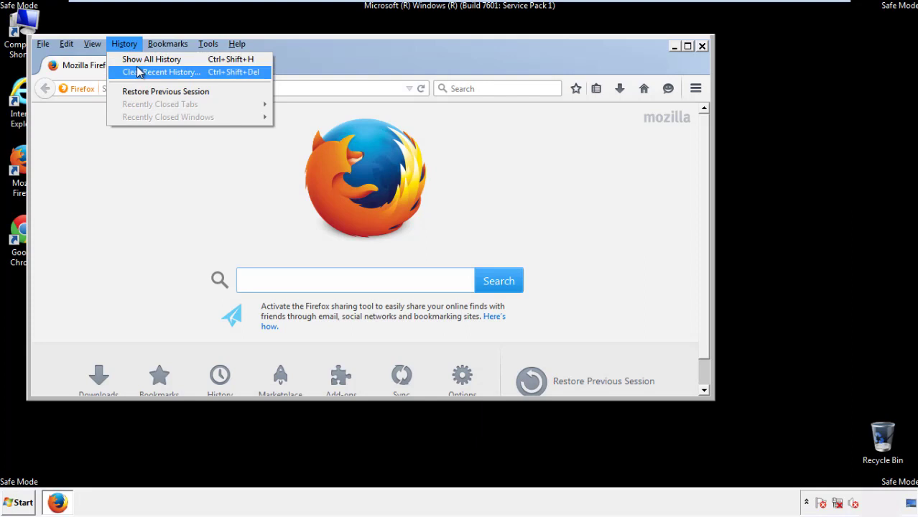
{"action": "left_click", "coordinate": [139, 72]}
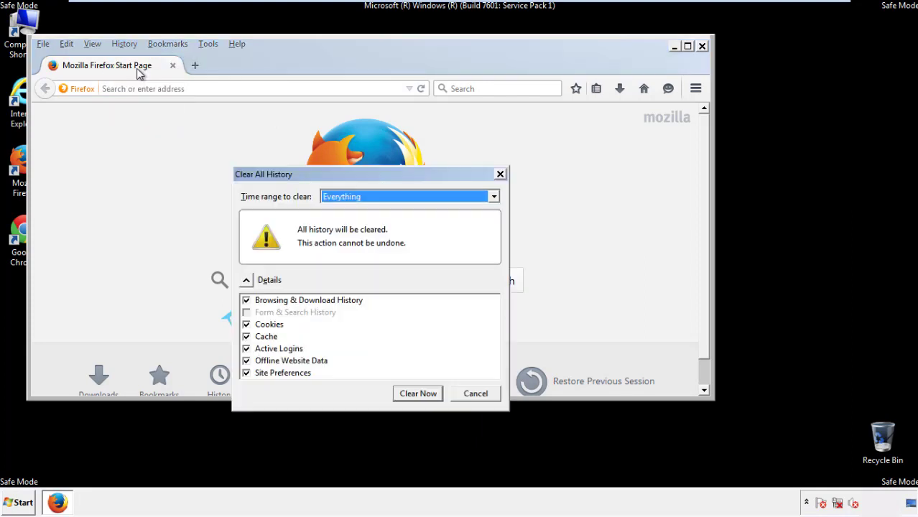
{"action": "left_click", "coordinate": [338, 198]}
{"action": "left_click", "coordinate": [345, 270]}
{"action": "left_click", "coordinate": [246, 361]}
{"action": "left_click", "coordinate": [246, 361]}
{"action": "left_click", "coordinate": [246, 374]}
{"action": "left_click", "coordinate": [247, 373]}
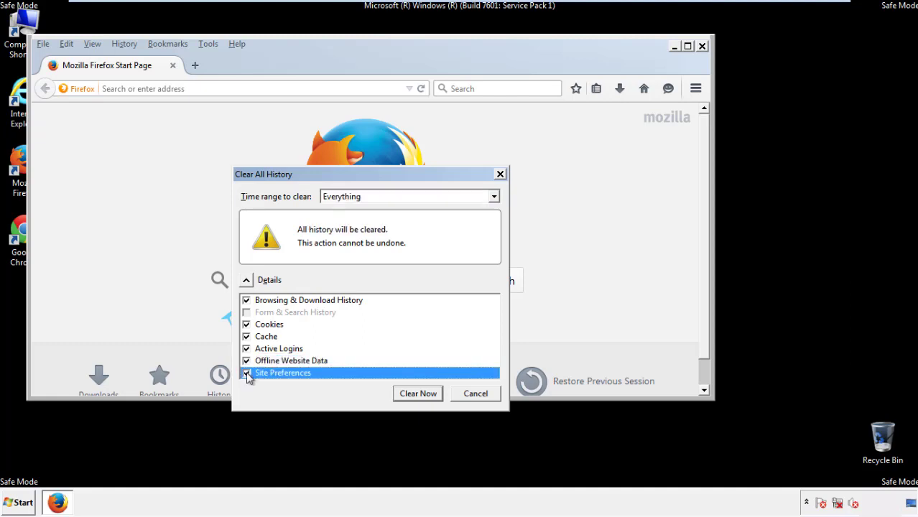
{"action": "left_click", "coordinate": [417, 393]}
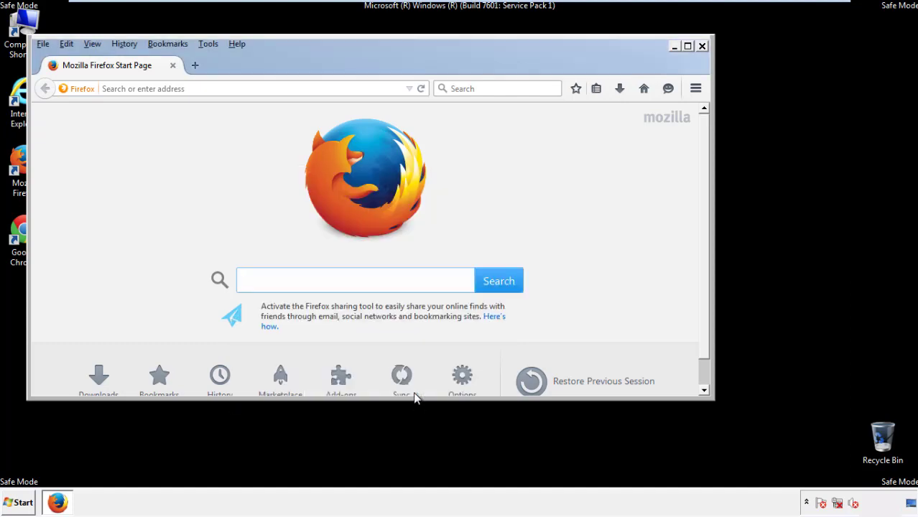
Step: Refresh Firefox to its defaults from the Troubleshooting Information page
{"action": "left_click", "coordinate": [237, 43]}
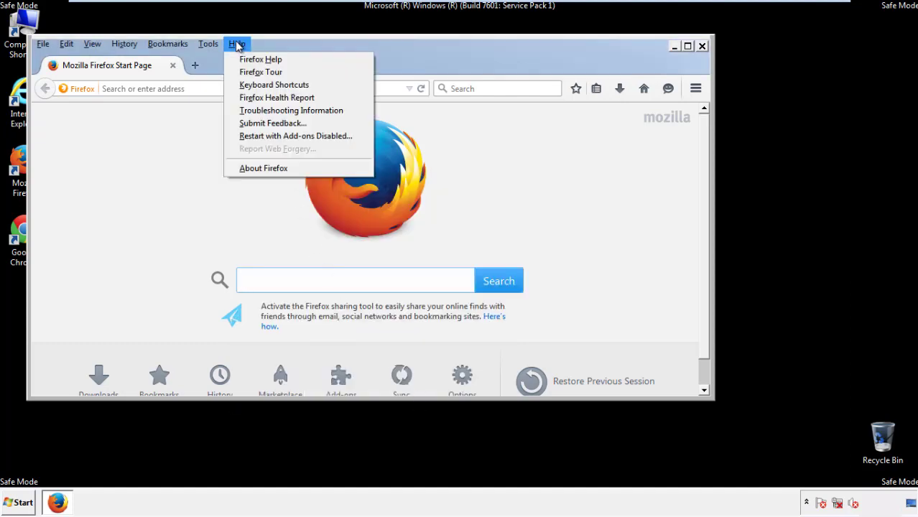
{"action": "left_click", "coordinate": [267, 110]}
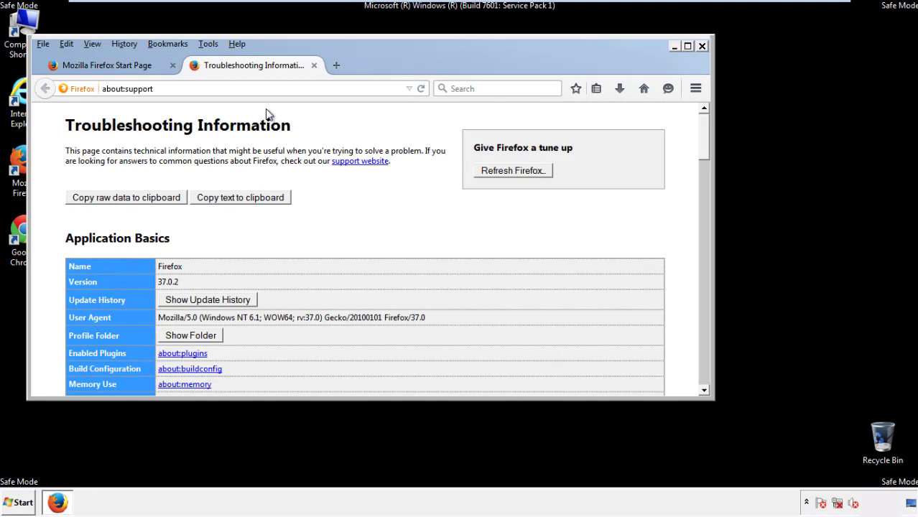
{"action": "left_click", "coordinate": [532, 172]}
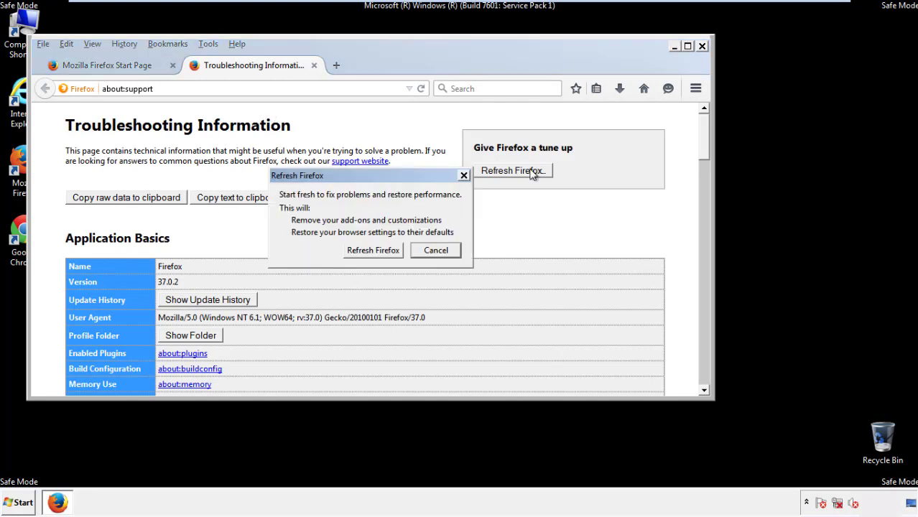
{"action": "left_click", "coordinate": [373, 250]}
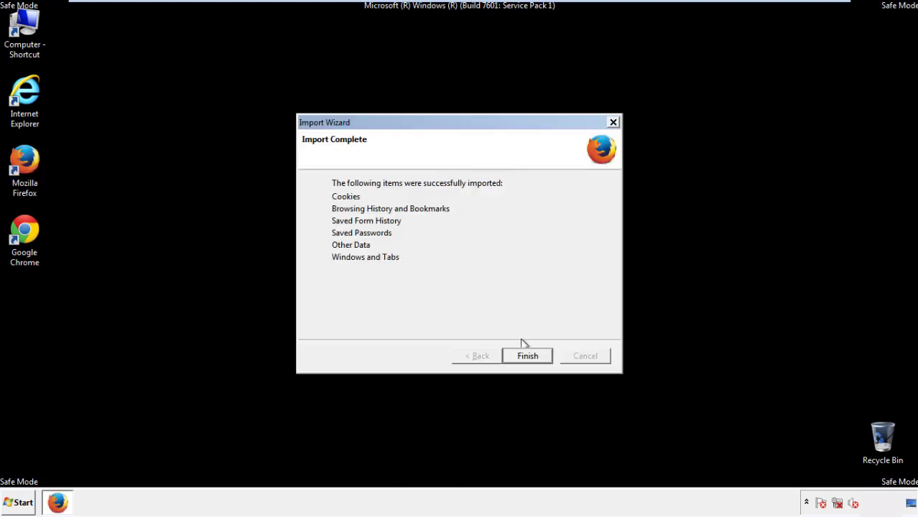
{"action": "left_click", "coordinate": [528, 356]}
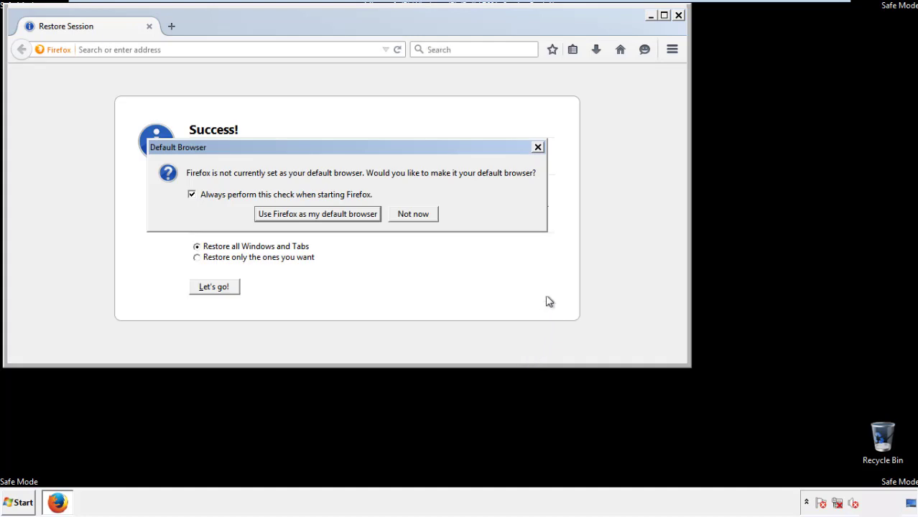
{"action": "left_click", "coordinate": [413, 215]}
Step: Close Firefox, launch Google Chrome, and stop its default-browser prompt
{"action": "left_click", "coordinate": [678, 15]}
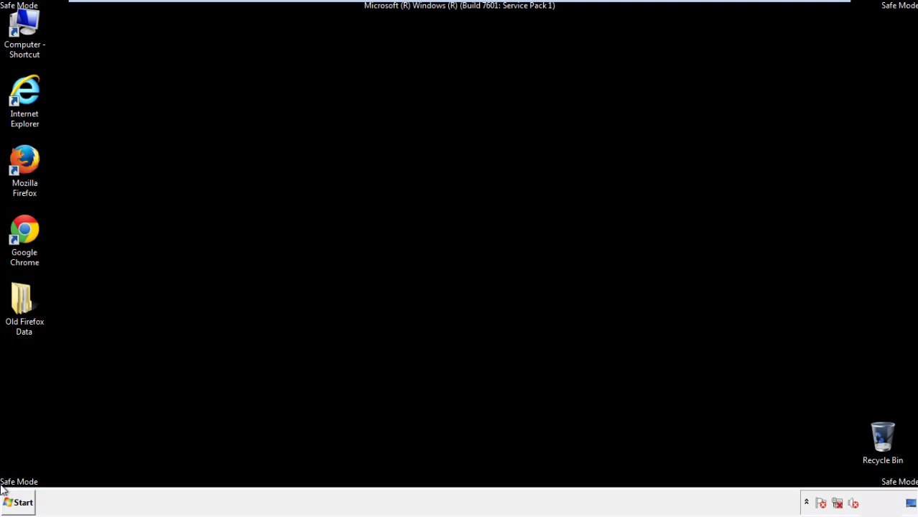
{"action": "left_click", "coordinate": [22, 229]}
{"action": "double_click", "coordinate": [23, 228]}
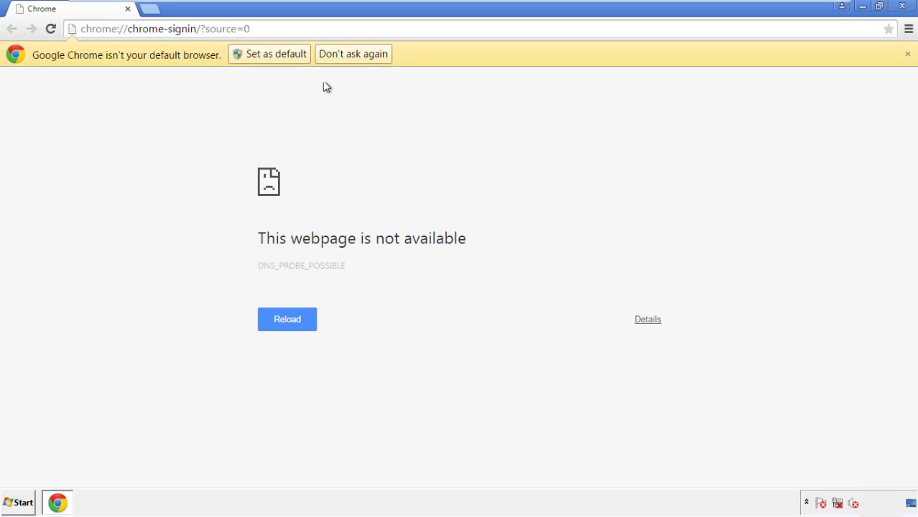
{"action": "left_click", "coordinate": [353, 54]}
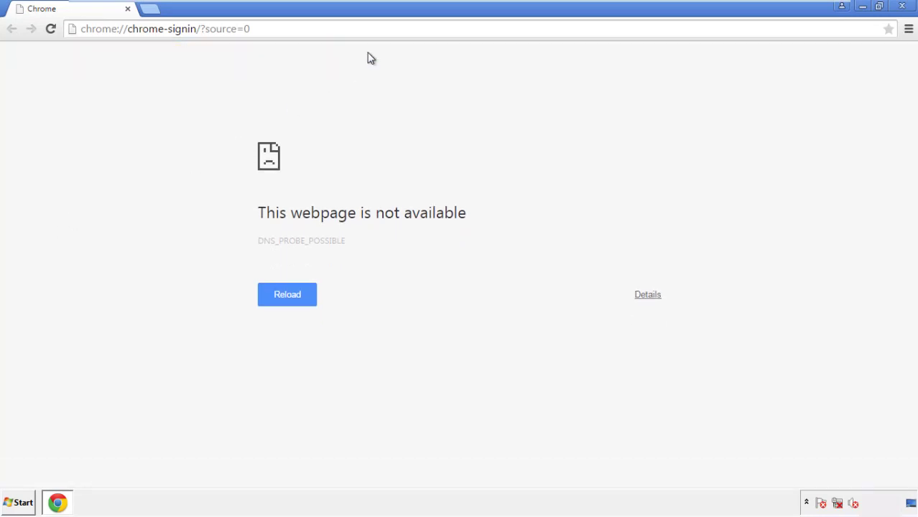
Step: Clear Chrome's browsing data from the beginning of time, including autofill form data
{"action": "left_click", "coordinate": [909, 30]}
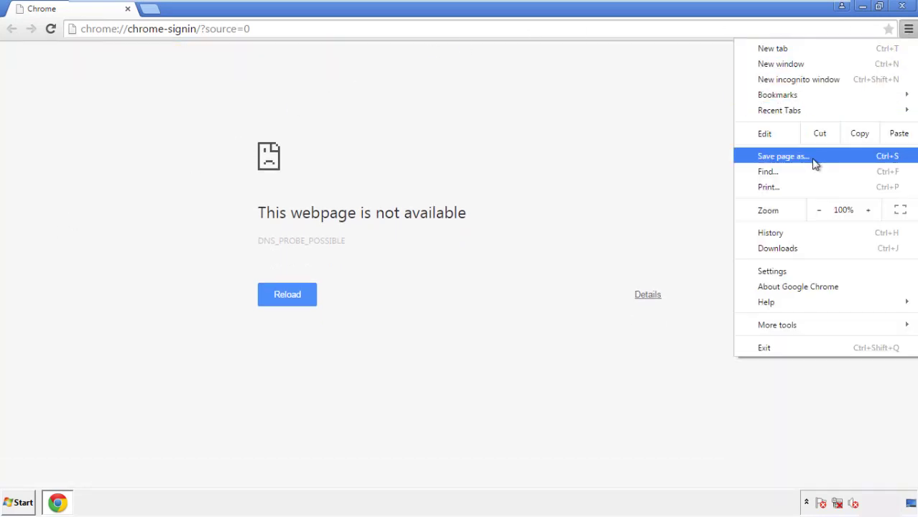
{"action": "left_click", "coordinate": [776, 271]}
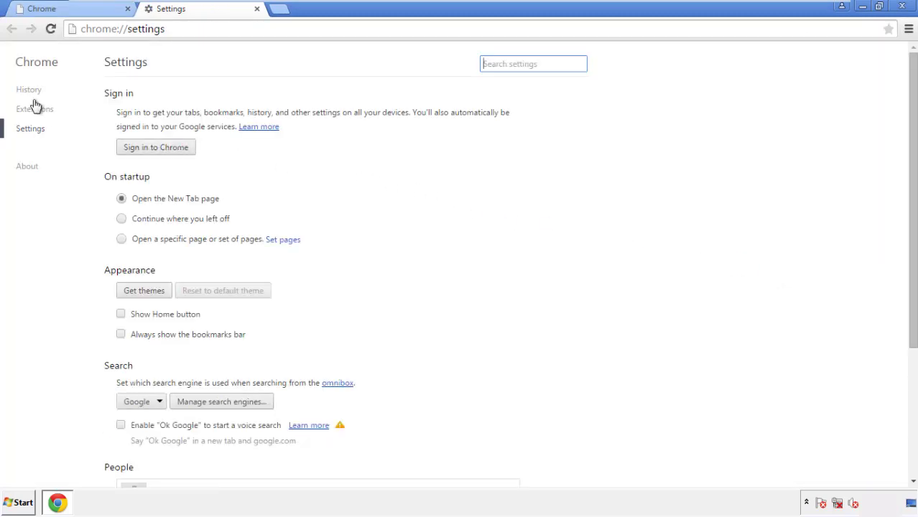
{"action": "left_click", "coordinate": [29, 90]}
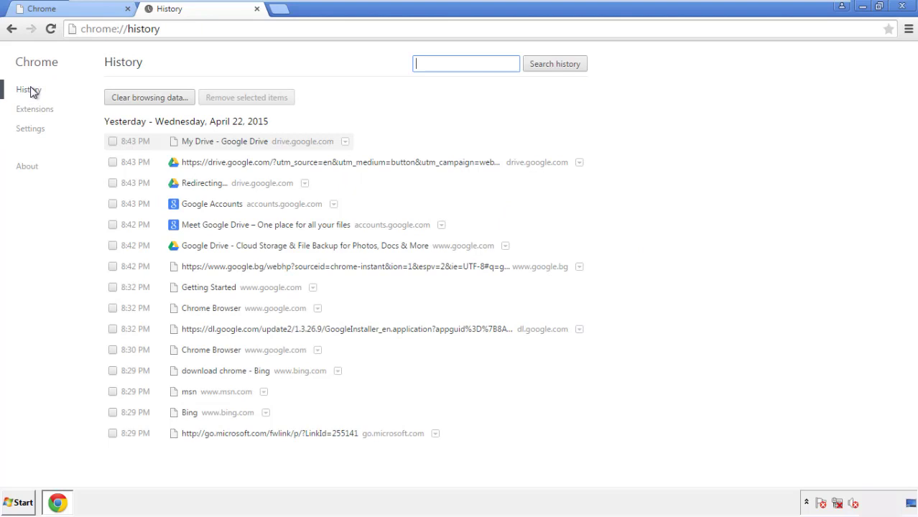
{"action": "left_click", "coordinate": [138, 100]}
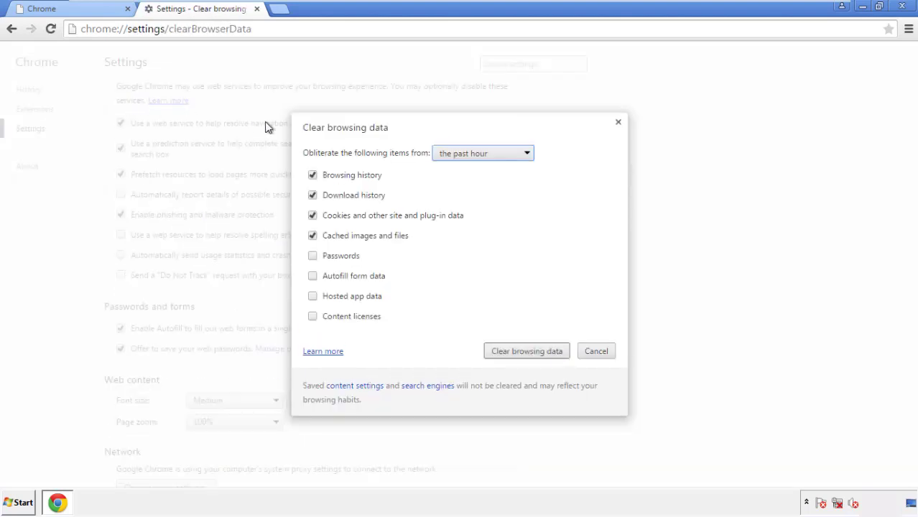
{"action": "left_click", "coordinate": [462, 155]}
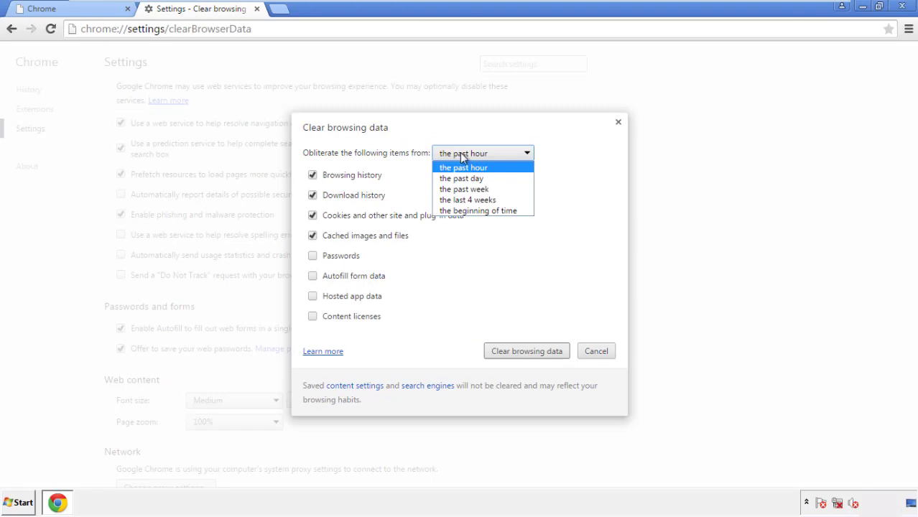
{"action": "left_click", "coordinate": [460, 211]}
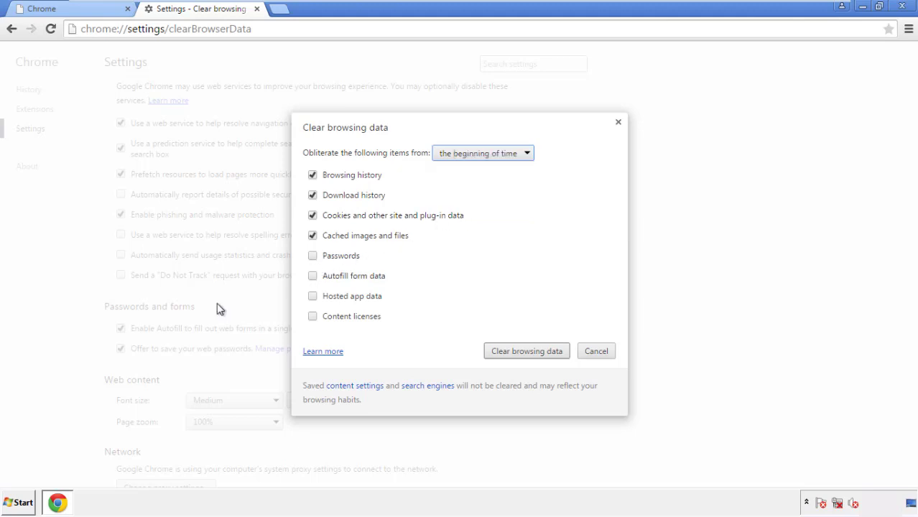
{"action": "left_click", "coordinate": [319, 279]}
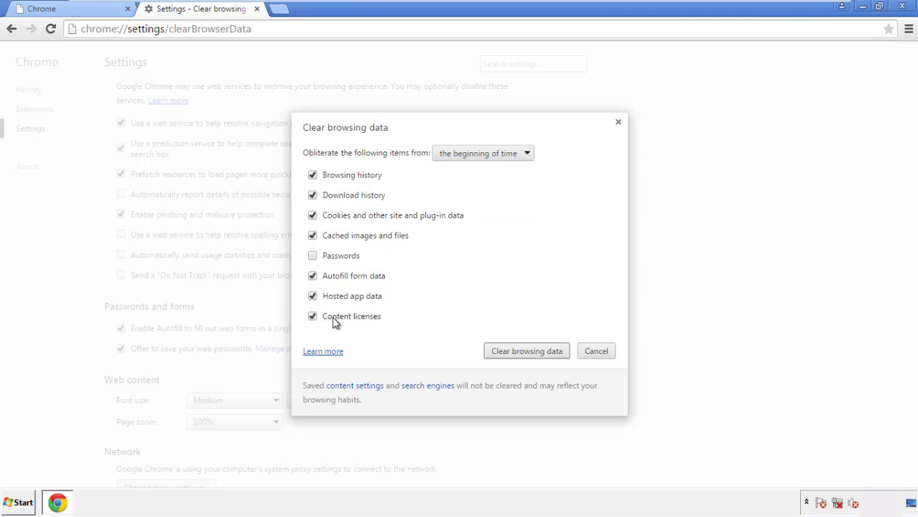
{"action": "left_click", "coordinate": [515, 353]}
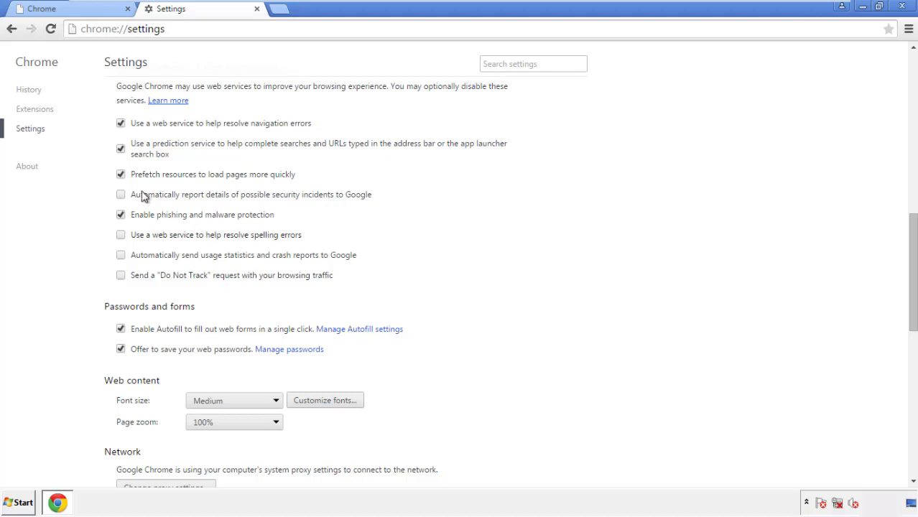
Step: Reset Chrome's settings to their original defaults and close the browser
{"action": "left_click_drag", "start_coordinate": [913, 228], "coordinate": [911, 386]}
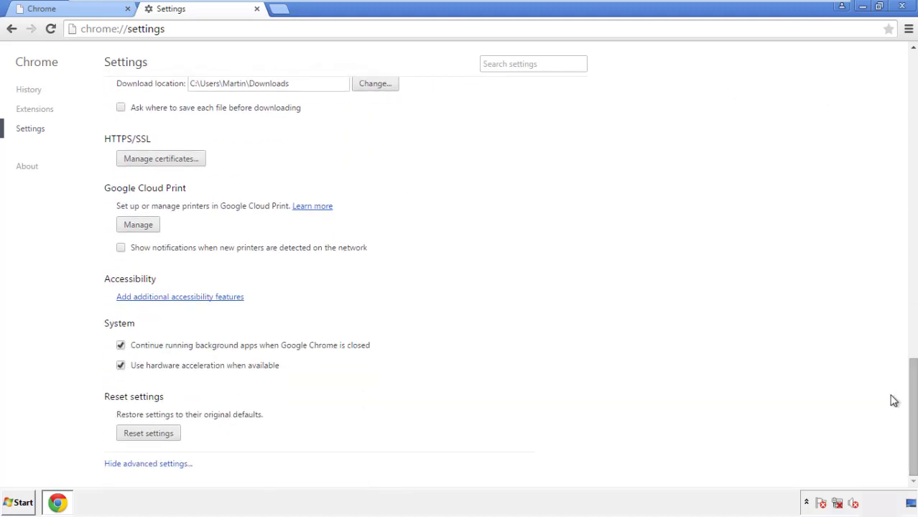
{"action": "left_click", "coordinate": [173, 439]}
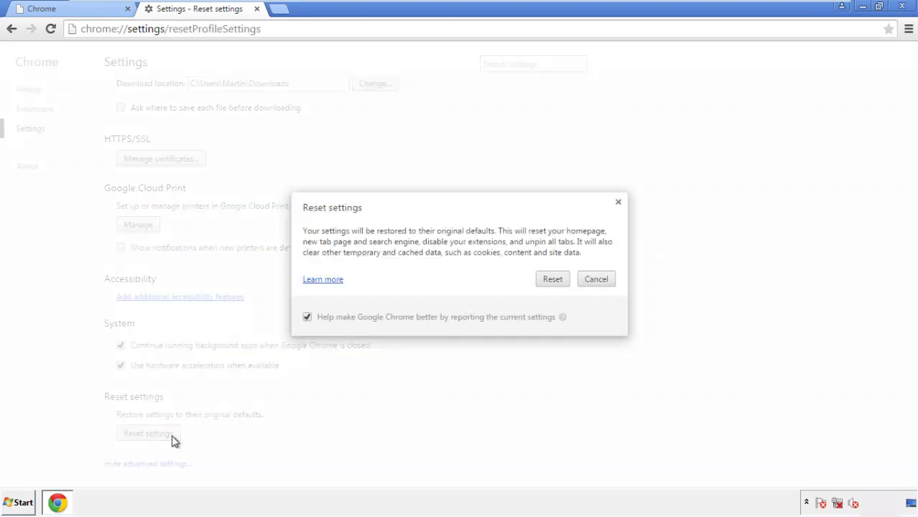
{"action": "left_click", "coordinate": [553, 279]}
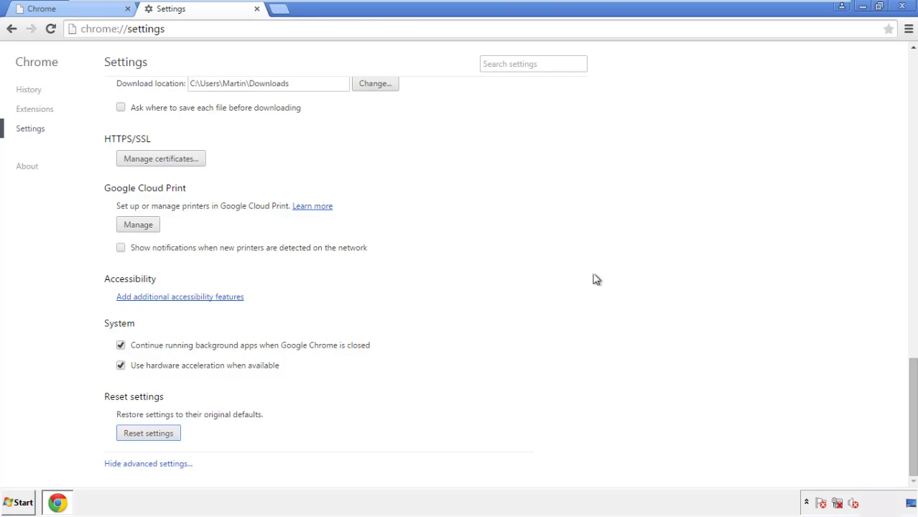
{"action": "left_click", "coordinate": [902, 6]}
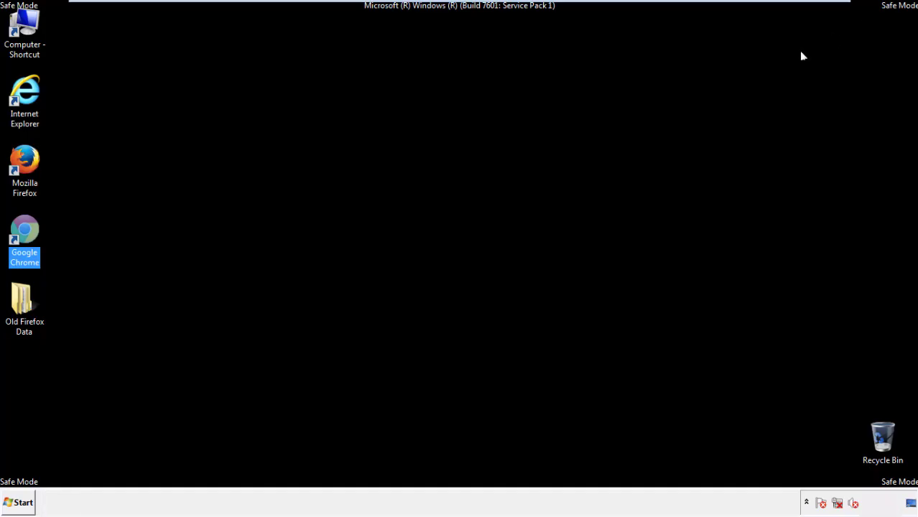
Step: Launch Firefox, remove the Search Mine extension in the Add-ons Manager, then close Firefox
{"action": "left_click", "coordinate": [496, 232]}
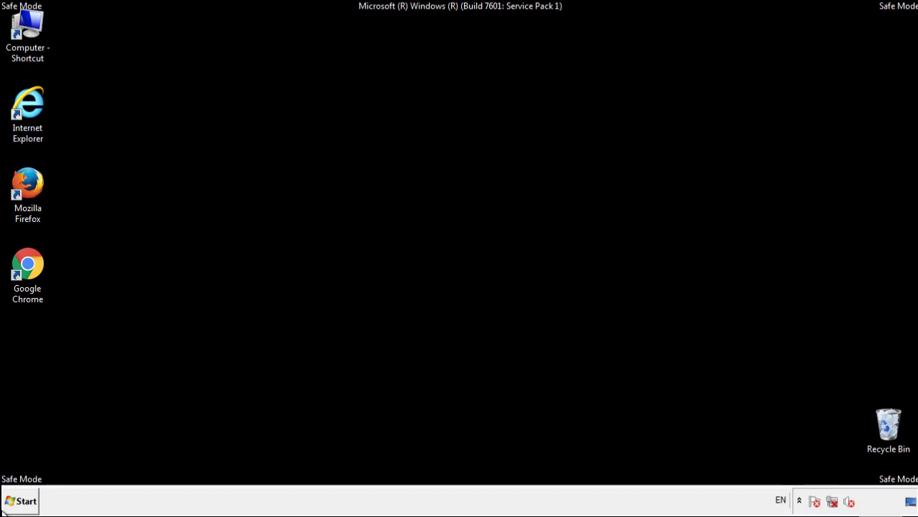
{"action": "double_click", "coordinate": [36, 180]}
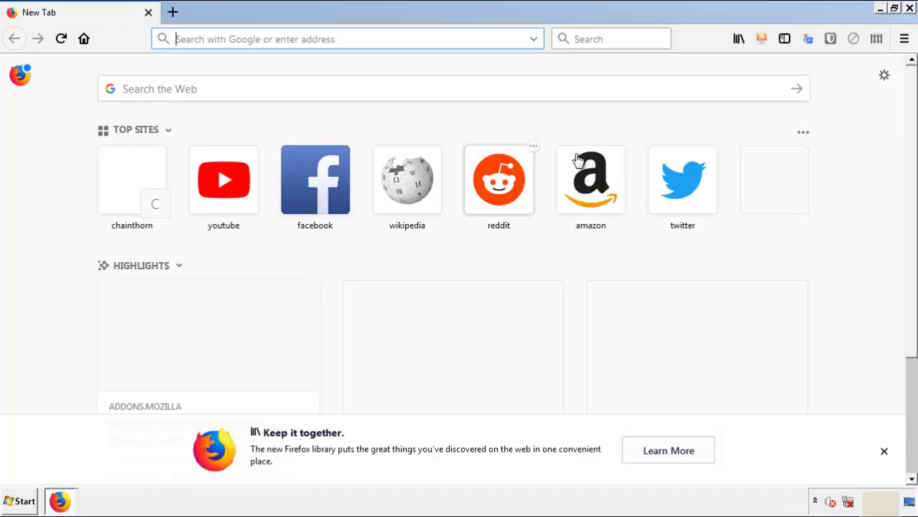
{"action": "left_click", "coordinate": [905, 39]}
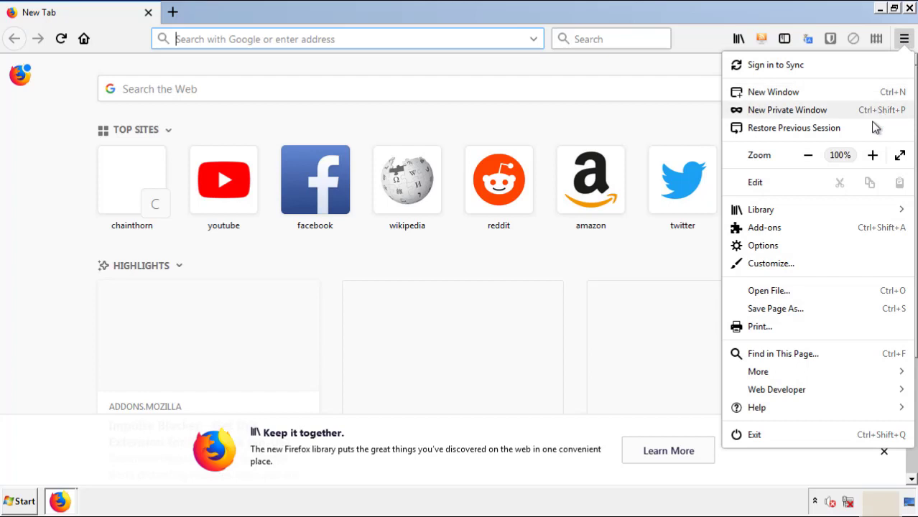
{"action": "left_click", "coordinate": [847, 234]}
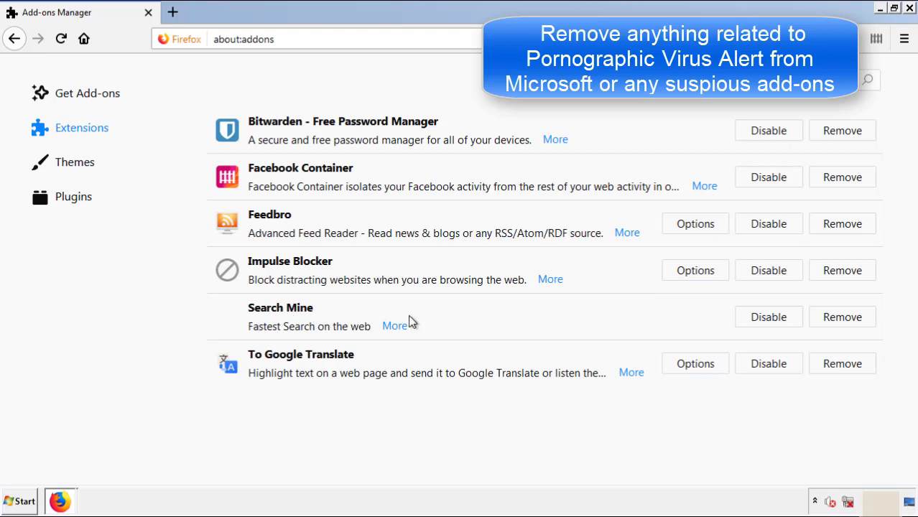
{"action": "left_click", "coordinate": [839, 322]}
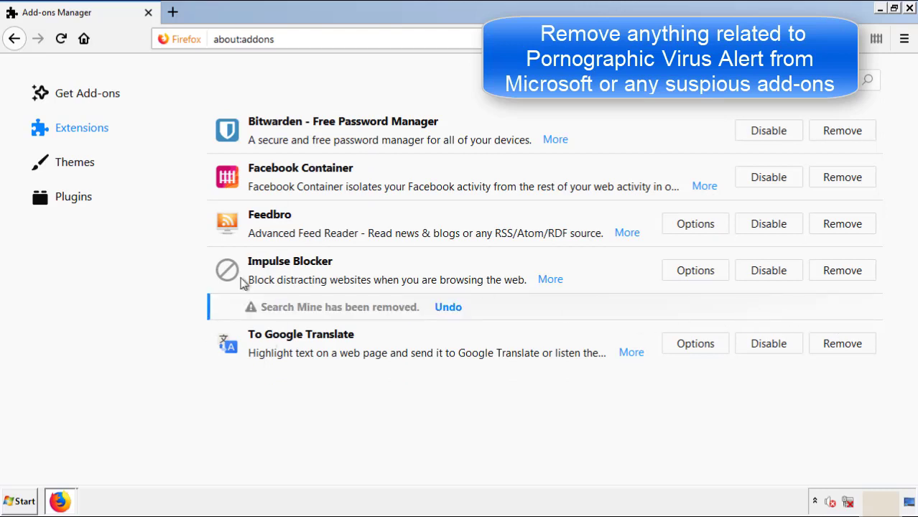
{"action": "left_click", "coordinate": [910, 9]}
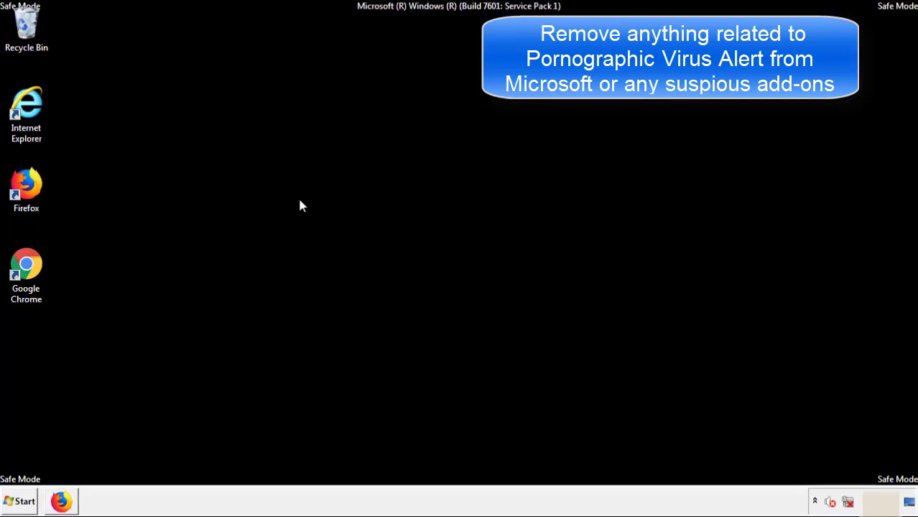
Step: Remove the Search Mine extension from Chrome's Extensions page, close Chrome, and open Start
{"action": "double_click", "coordinate": [26, 280]}
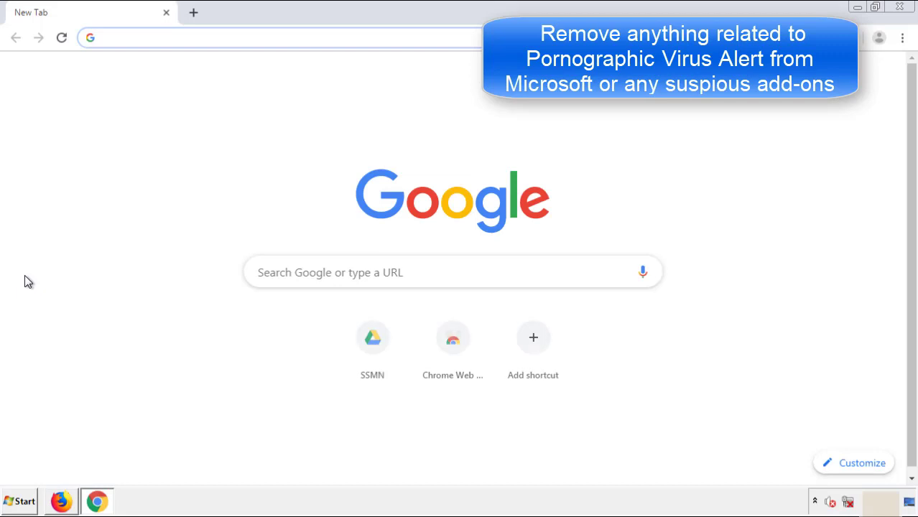
{"action": "left_click", "coordinate": [904, 37]}
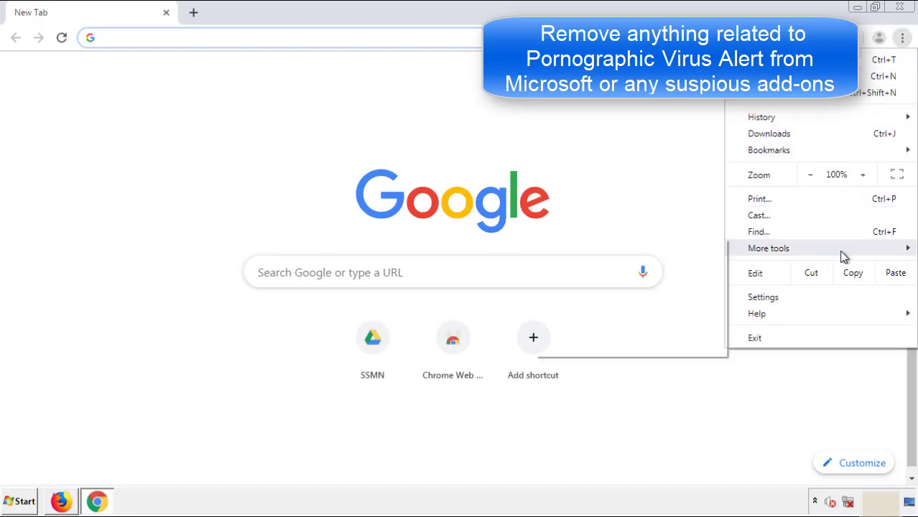
{"action": "mouse_move", "coordinate": [822, 252]}
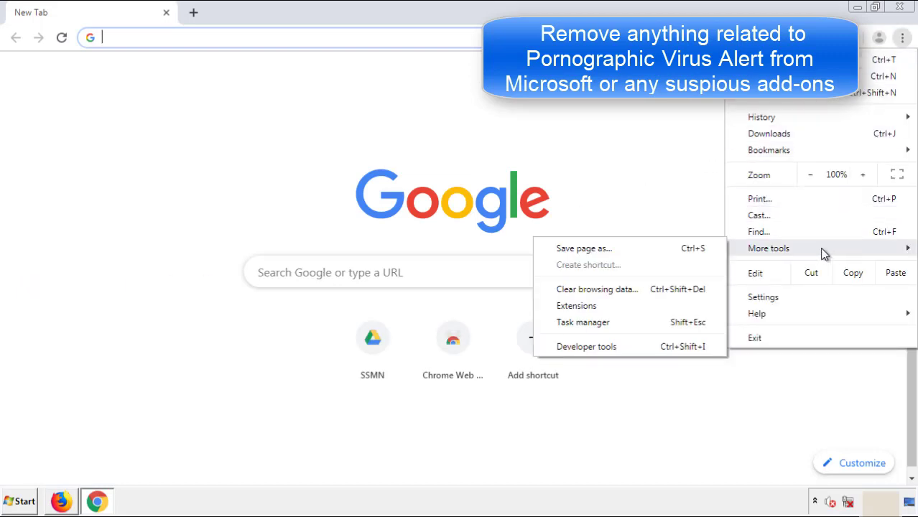
{"action": "left_click", "coordinate": [583, 305]}
{"action": "scroll", "coordinate": [260, 240], "scroll_direction": "down", "scroll_amount": 6}
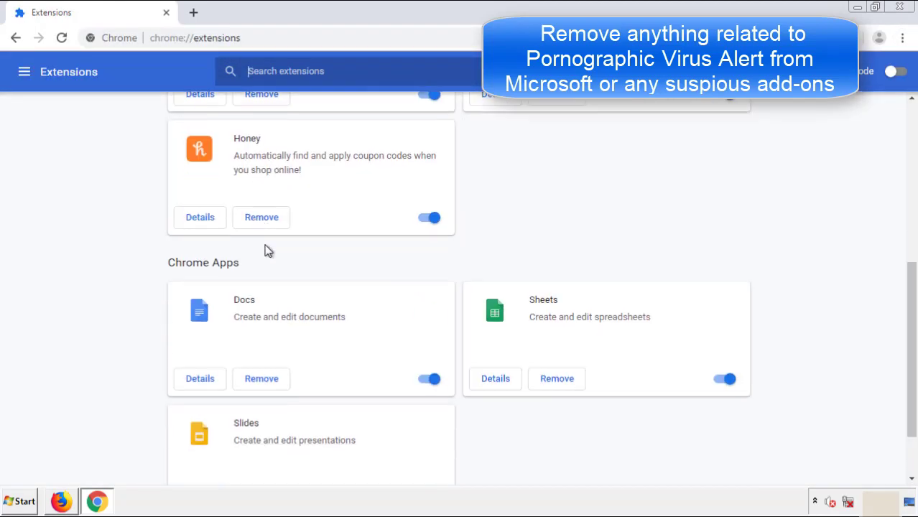
{"action": "scroll", "coordinate": [348, 262], "scroll_direction": "up", "scroll_amount": 6}
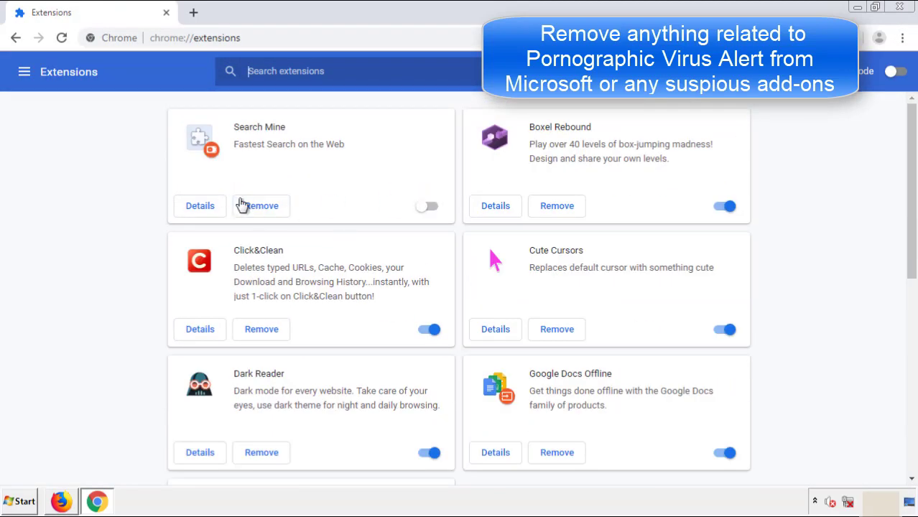
{"action": "left_click", "coordinate": [260, 209]}
{"action": "left_click", "coordinate": [513, 121]}
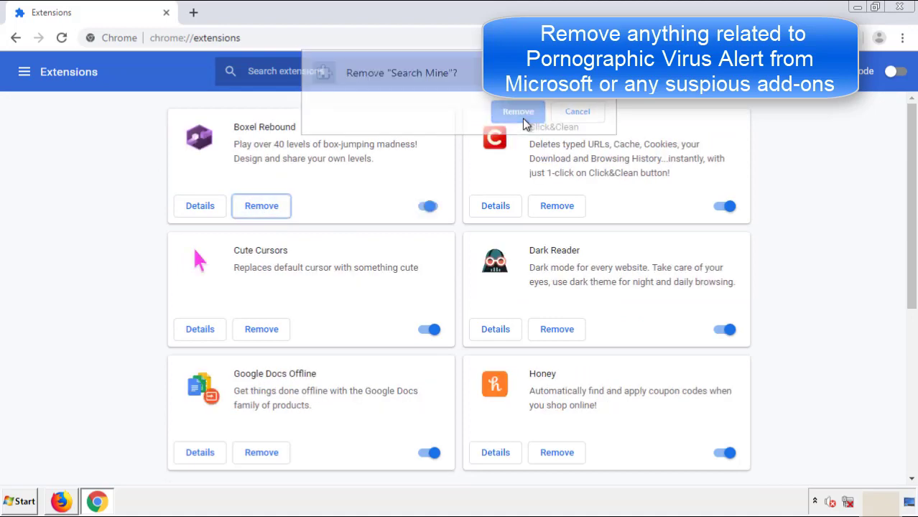
{"action": "left_click", "coordinate": [908, 11]}
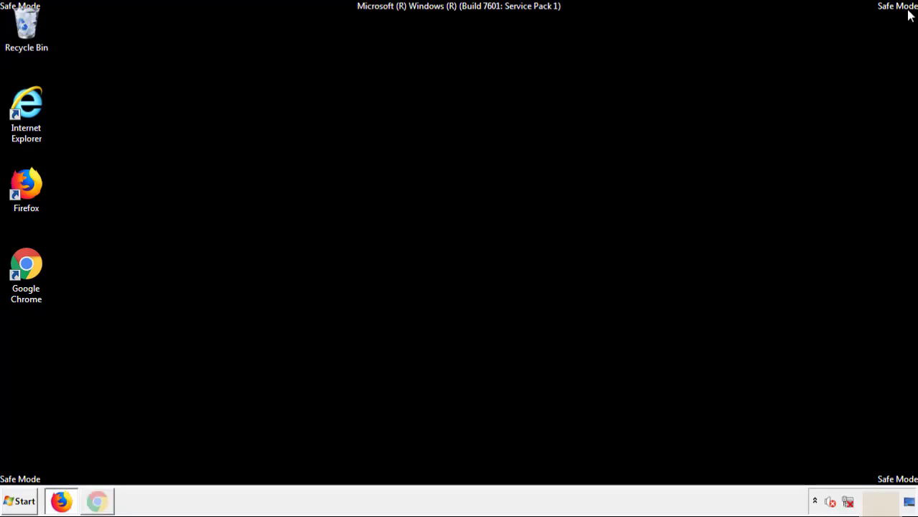
{"action": "left_click", "coordinate": [21, 502]}
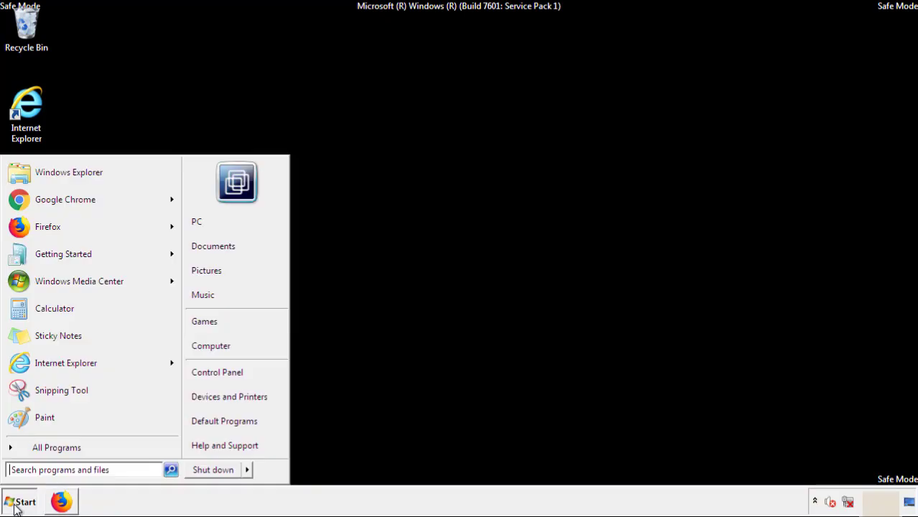